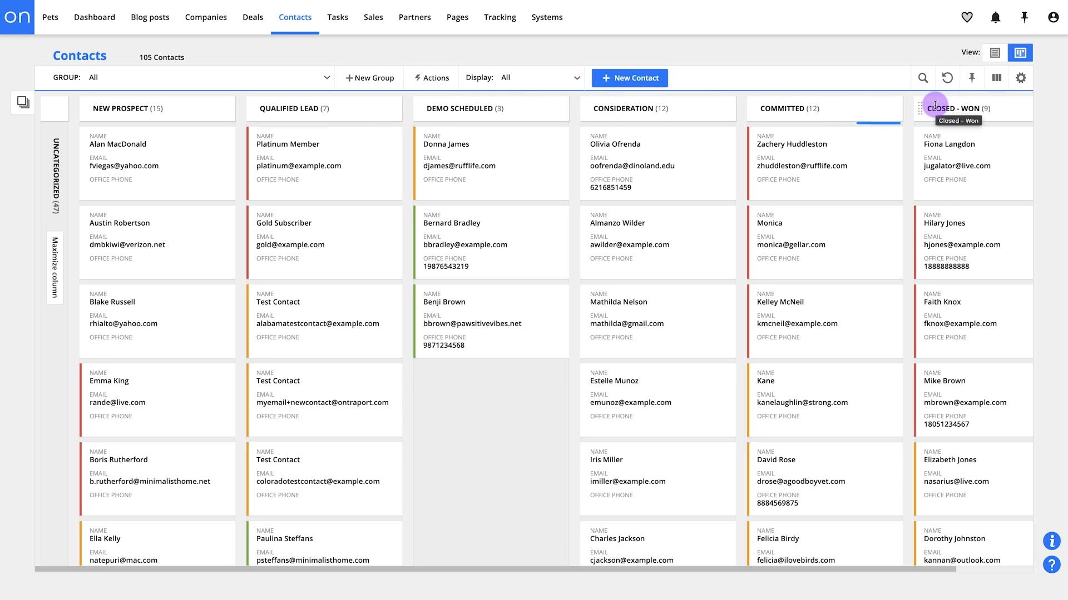
# Step: Add a Negotiation option to the Sales Stage field that defines the board's columns, and save the field
pyautogui.moveTo(906, 568); pyautogui.dragTo(1018, 553)
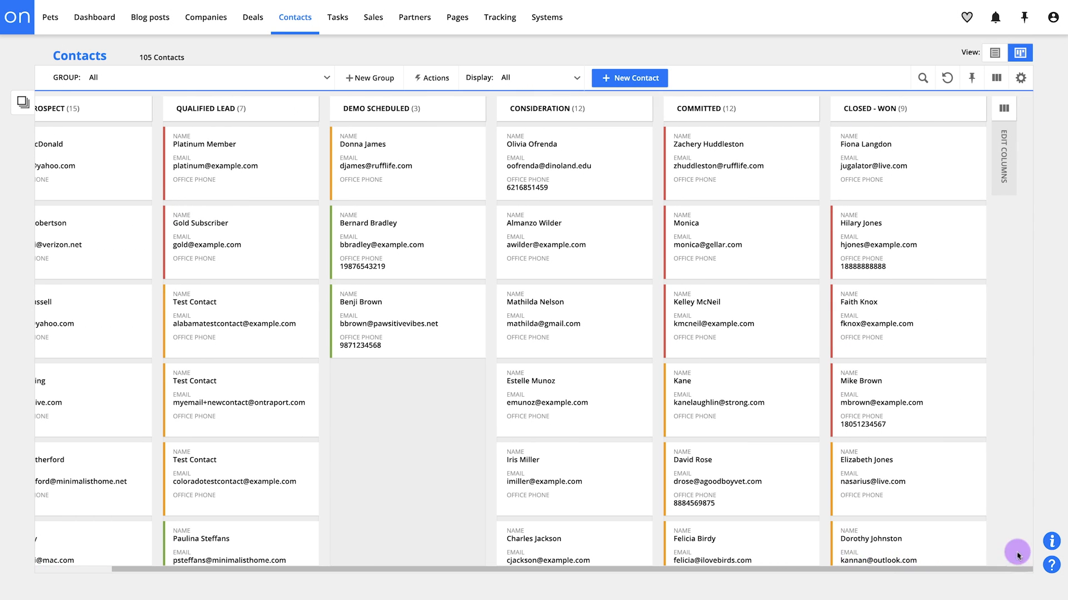
pyautogui.click(1003, 108)
pyautogui.click(497, 222)
pyautogui.write('Negotiation')
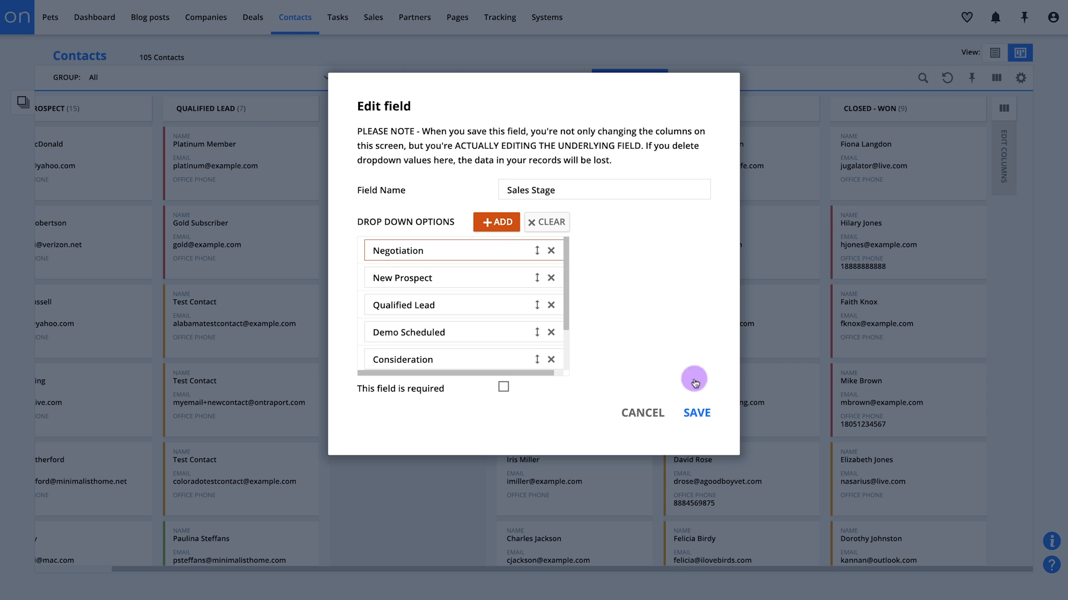
pyautogui.click(697, 413)
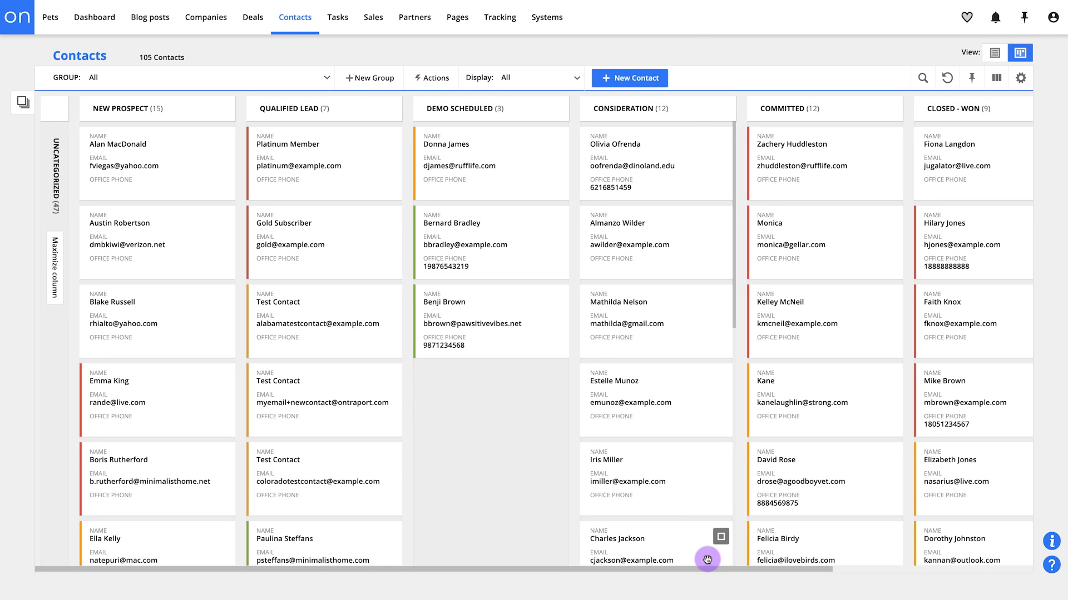
# Step: Move the Negotiation column between Consideration and Committed on the contacts board
pyautogui.moveTo(706, 569); pyautogui.dragTo(938, 568)
pyautogui.moveTo(836, 108); pyautogui.dragTo(499, 127)
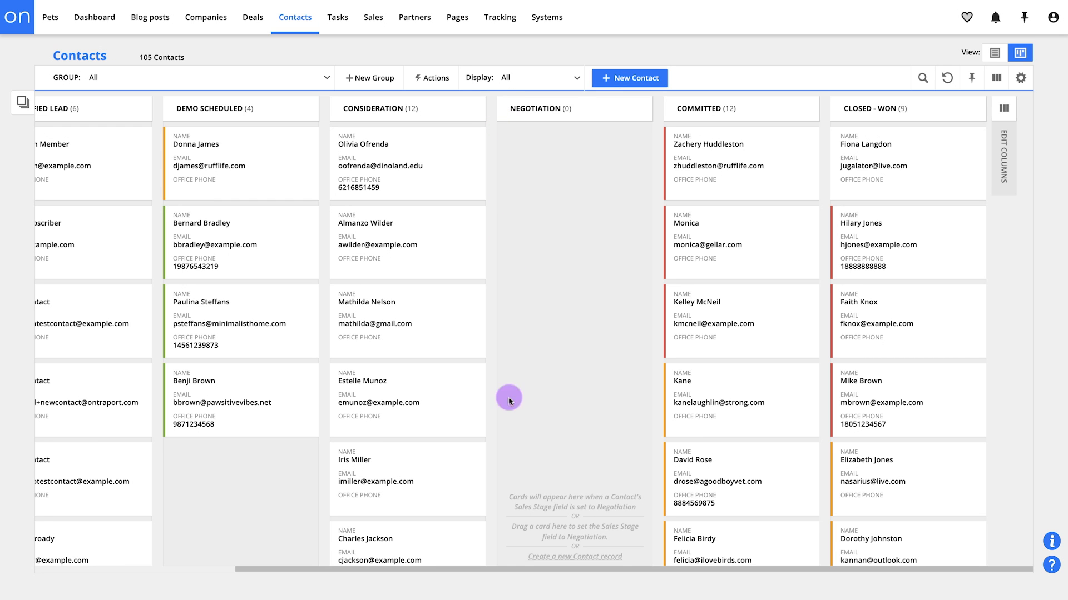
# Step: Move the third New Prospect card to Qualified Lead and the first Demo Scheduled card to Negotiation
pyautogui.moveTo(499, 568); pyautogui.dragTo(263, 569)
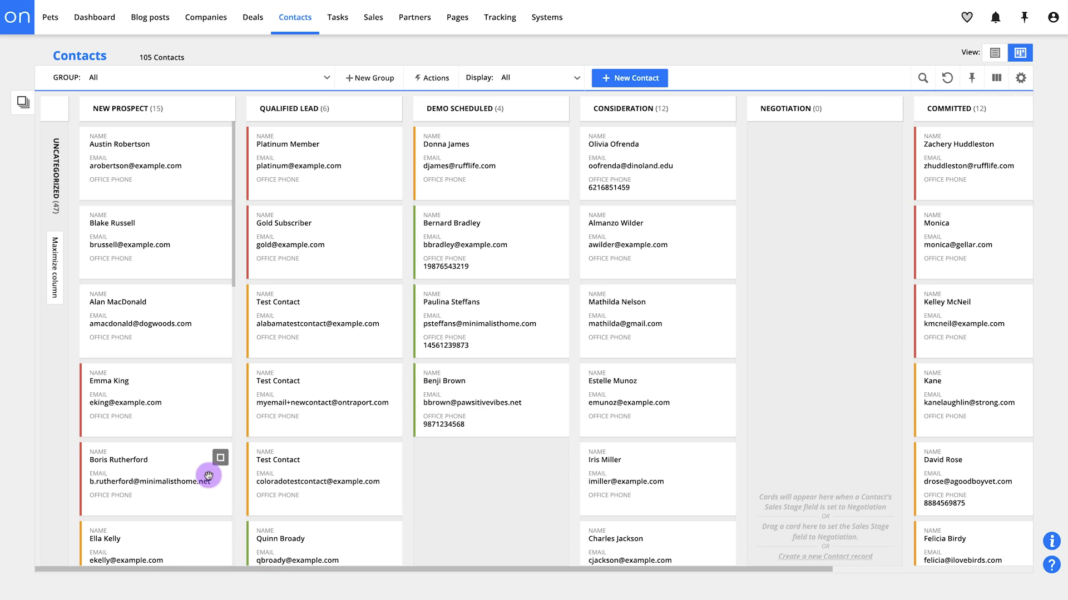
pyautogui.moveTo(186, 313); pyautogui.dragTo(355, 304)
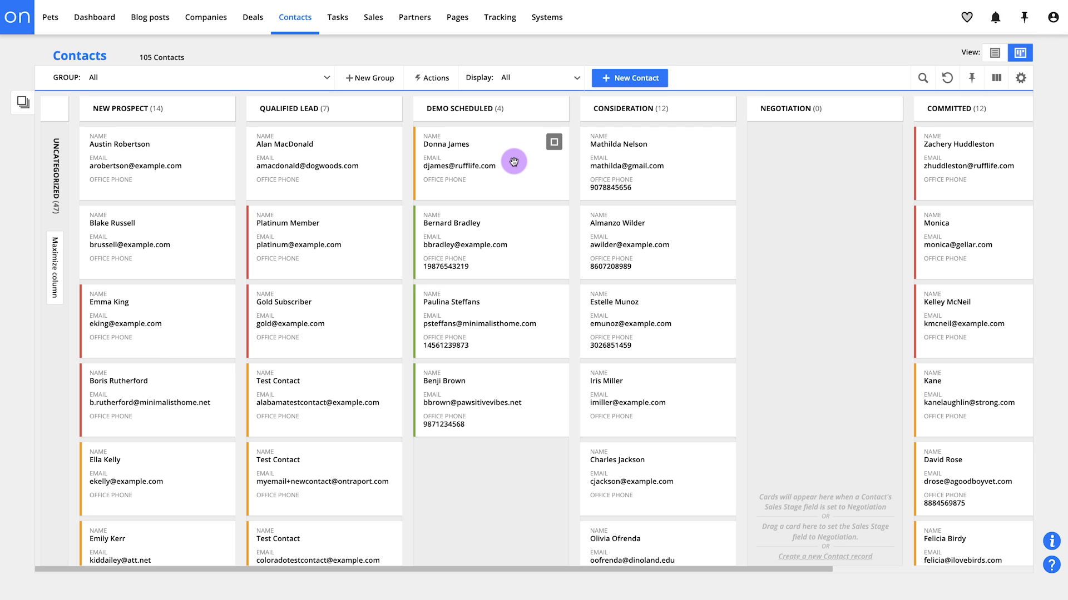
pyautogui.moveTo(514, 162); pyautogui.dragTo(860, 162)
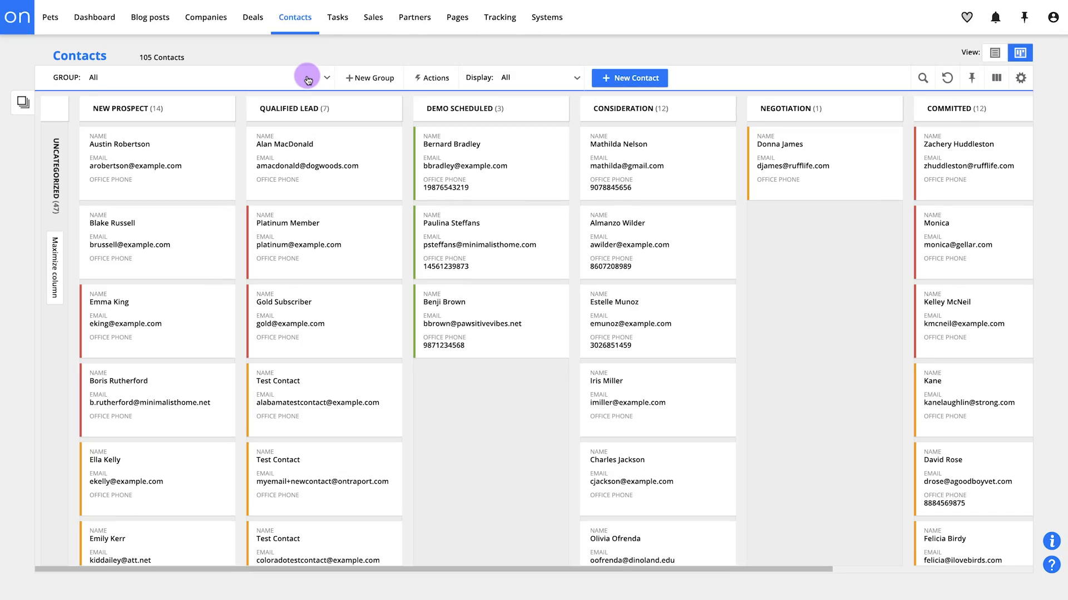
# Step: Filter the contacts board by the group "Sales team - Contacts by sales stage"
pyautogui.click(308, 79)
pyautogui.write('sales')
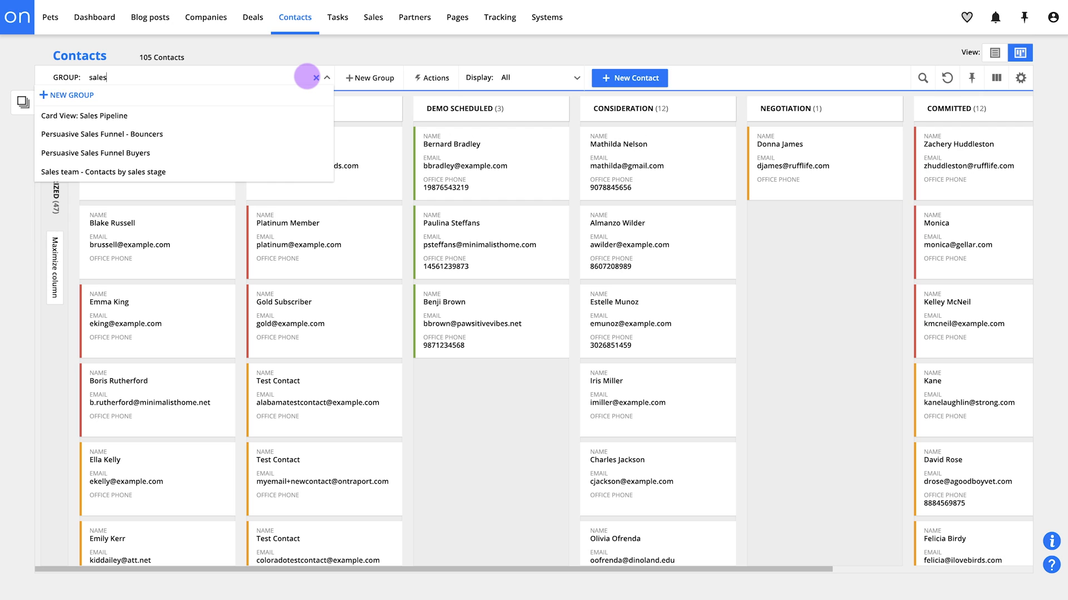
pyautogui.click(276, 170)
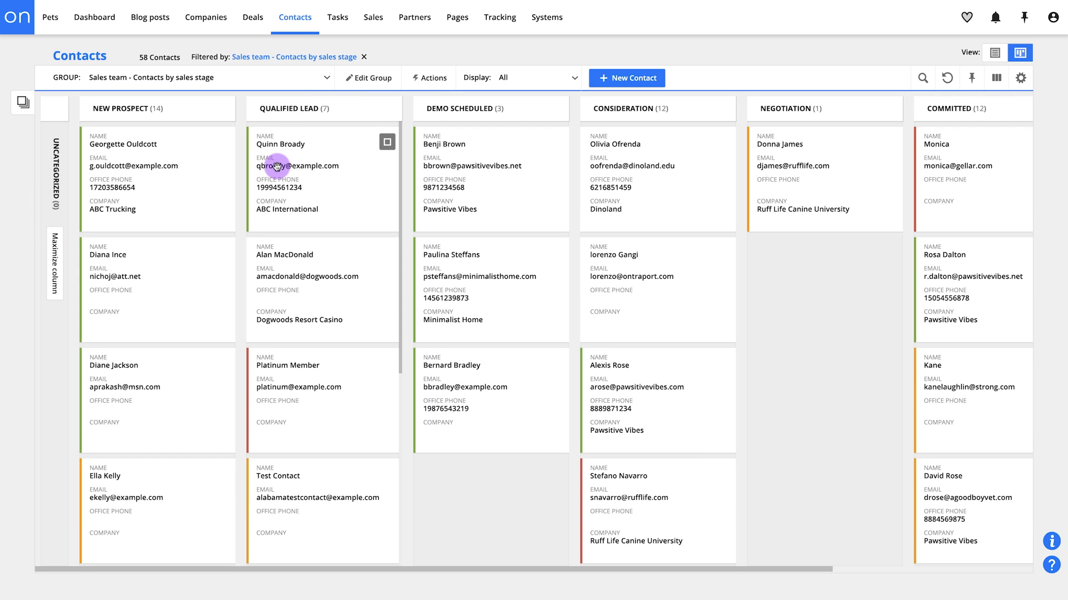
# Step: Switch the contacts board to the group "Onboarding team - New customer setup process"
pyautogui.click(277, 82)
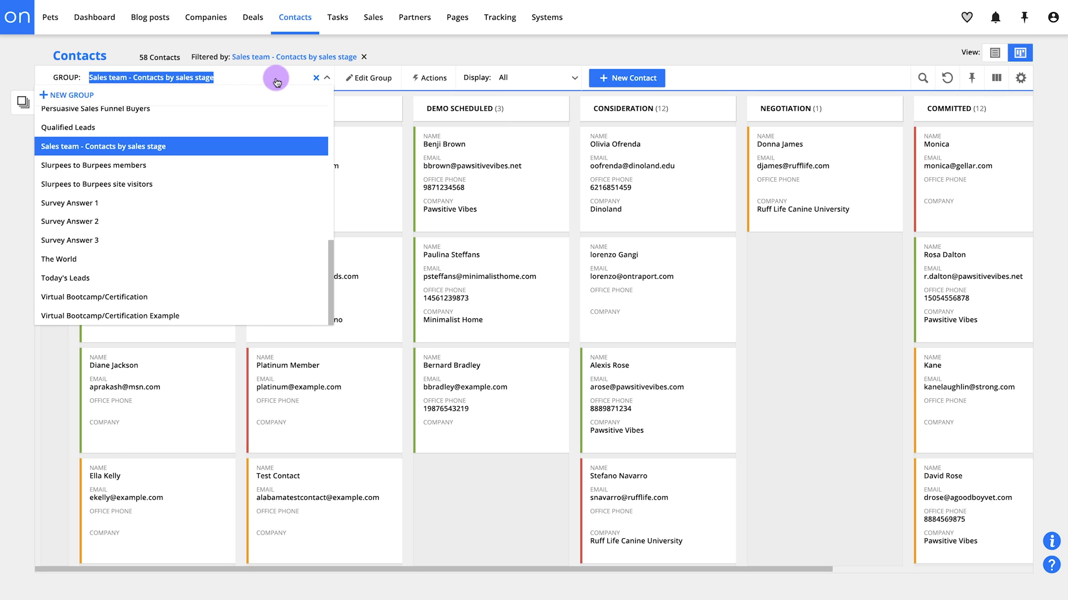
pyautogui.write('onb')
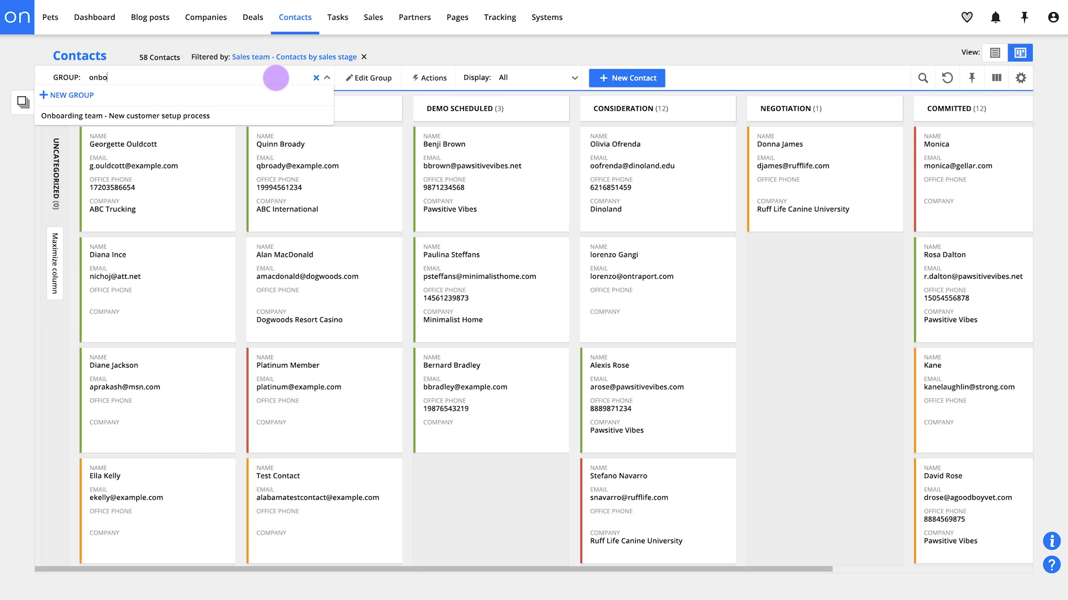
pyautogui.write('o')
pyautogui.click(283, 115)
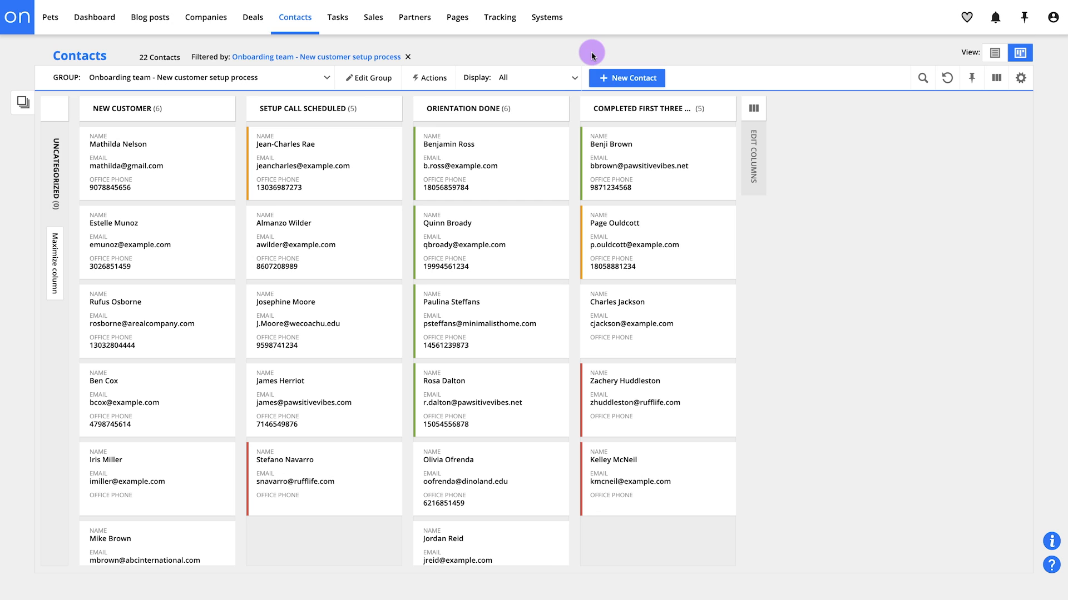
# Step: Open the Field Editor from the Contacts settings
pyautogui.moveTo(308, 27)
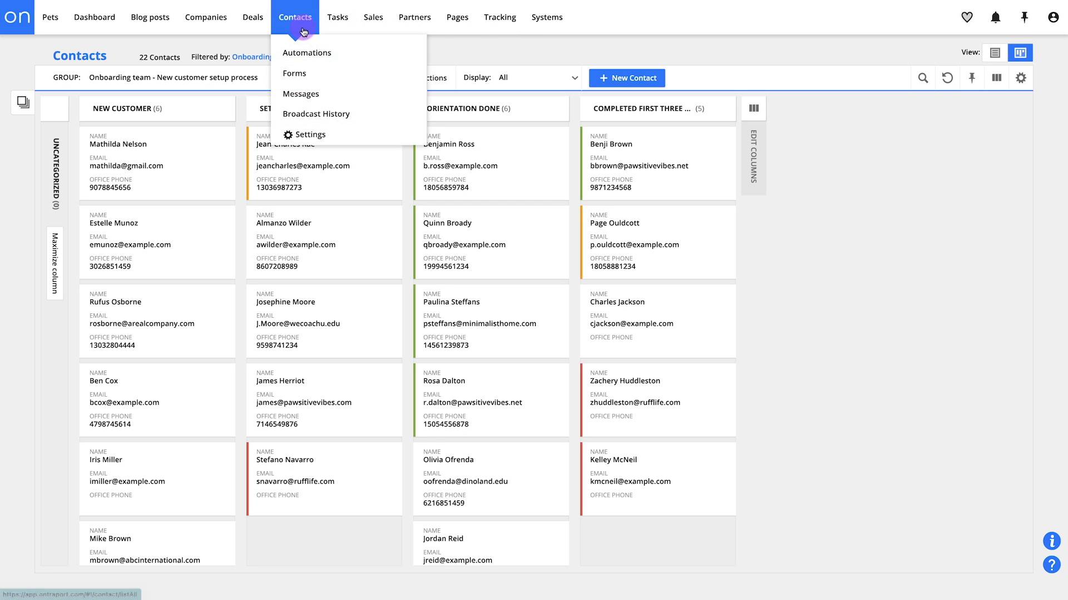
pyautogui.click(305, 133)
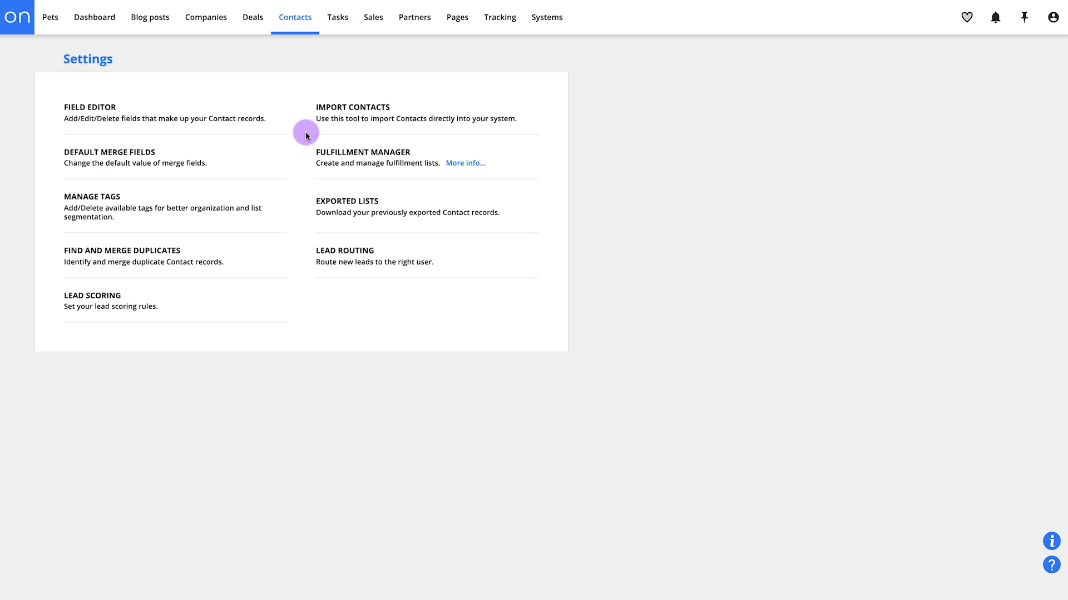
pyautogui.click(269, 115)
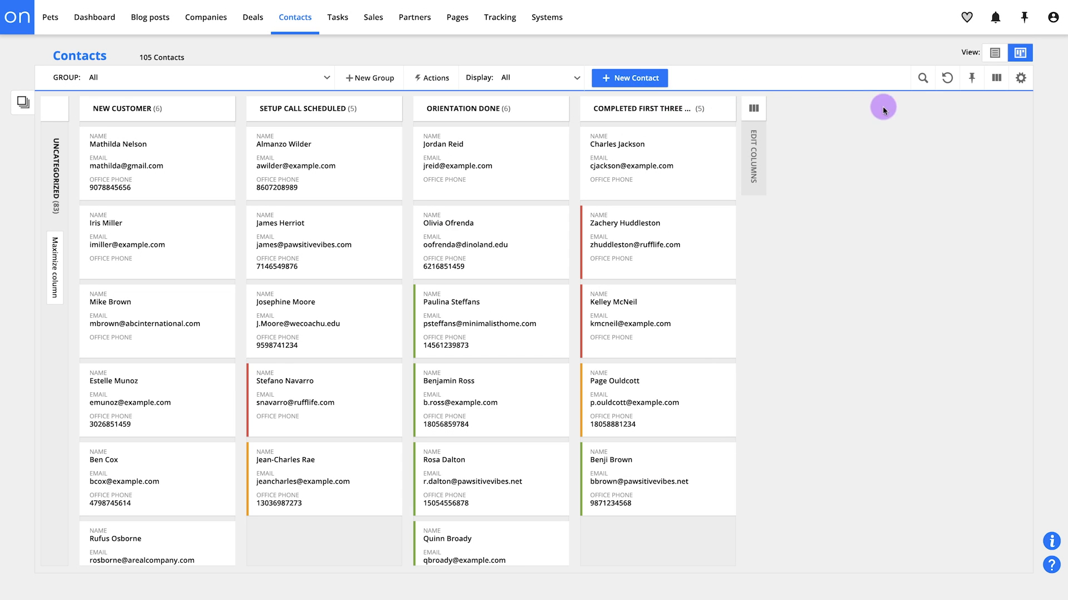
# Step: In the board's column settings, choose Sales Stage as the field to display as columns
pyautogui.click(1021, 83)
pyautogui.click(1000, 121)
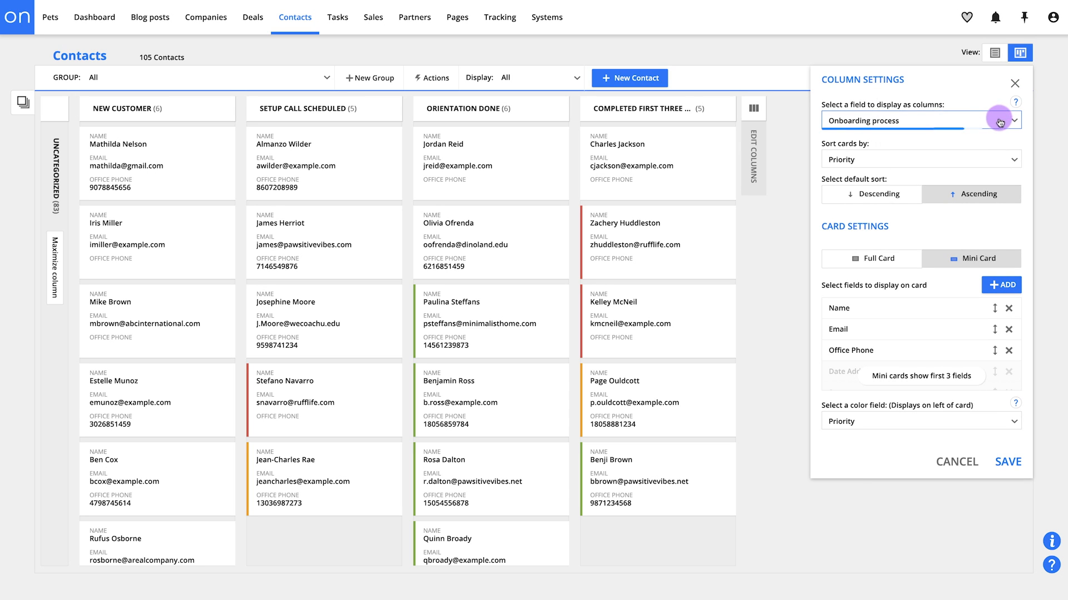
pyautogui.write('sale')
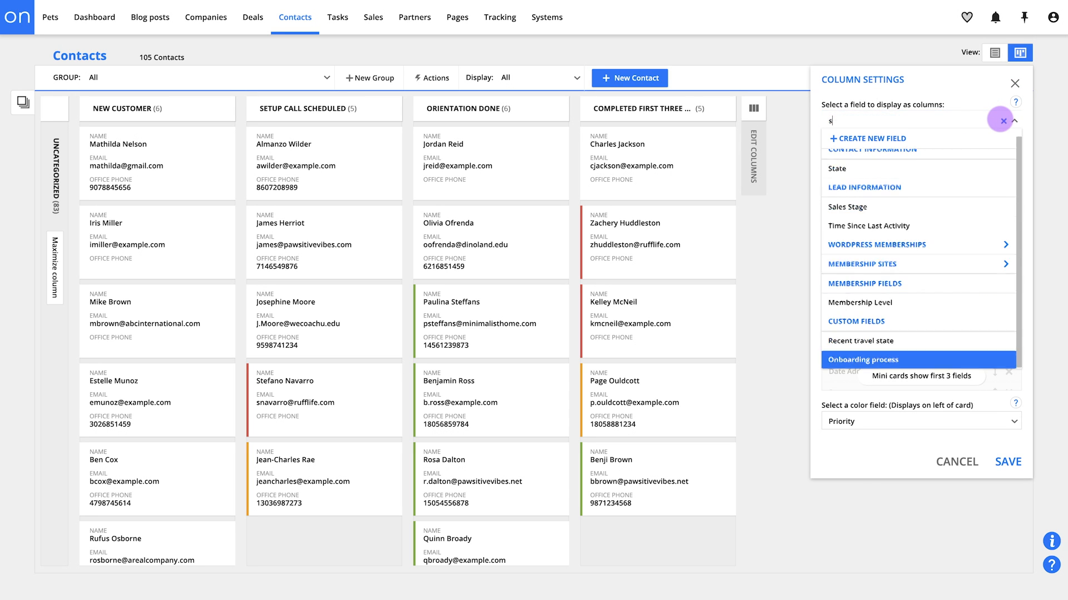
pyautogui.click(992, 177)
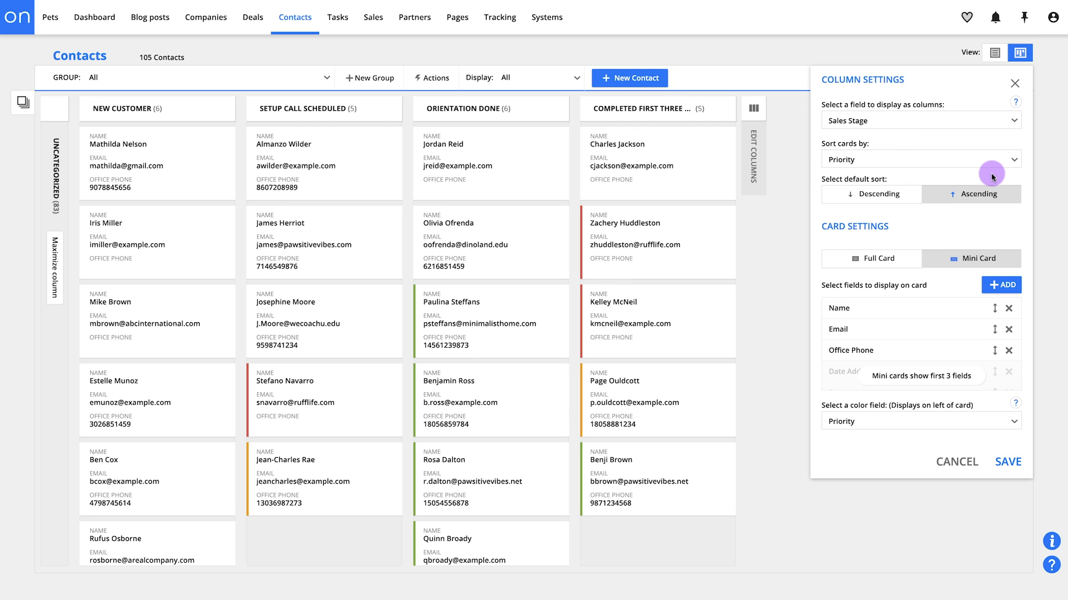
# Step: Set the card color field to Lead Quality and save the board settings
pyautogui.click(961, 421)
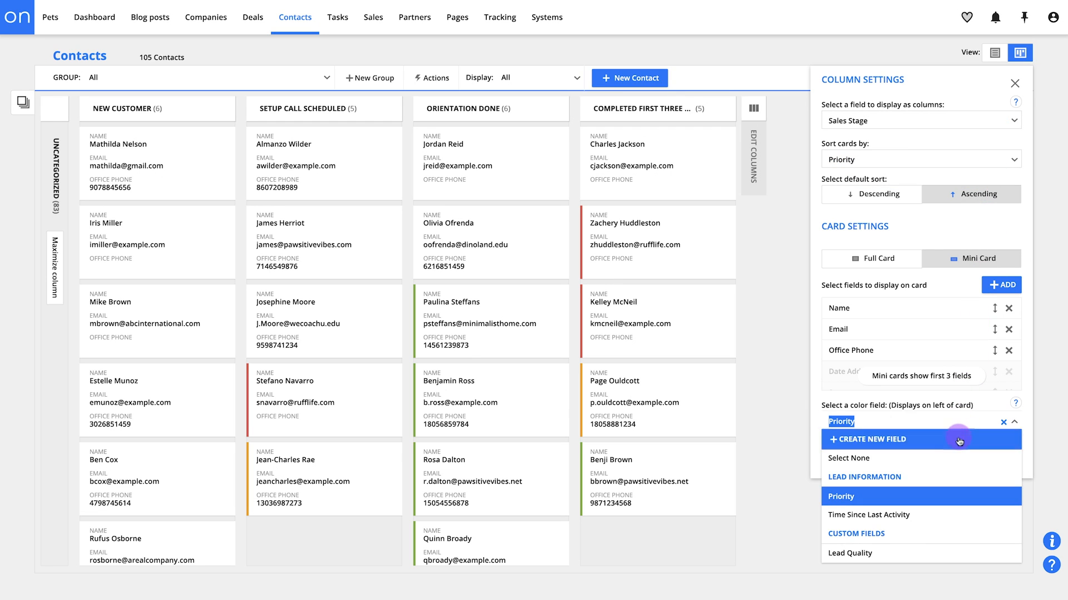
pyautogui.click(926, 553)
pyautogui.click(1007, 464)
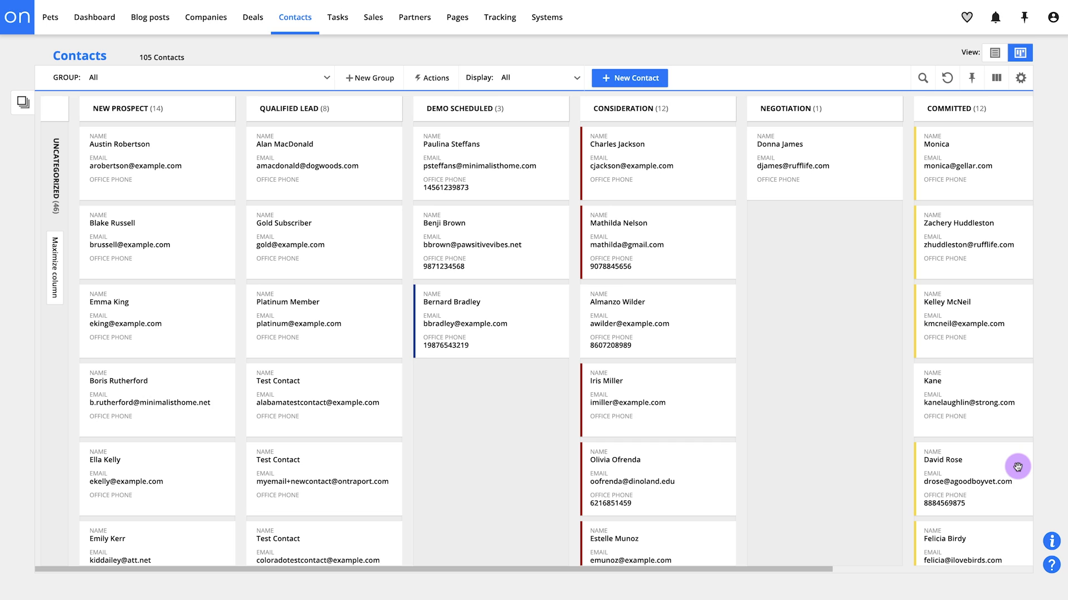
# Step: In the board settings, sort the cards by Score in descending order and switch them to Full Card
pyautogui.click(1021, 79)
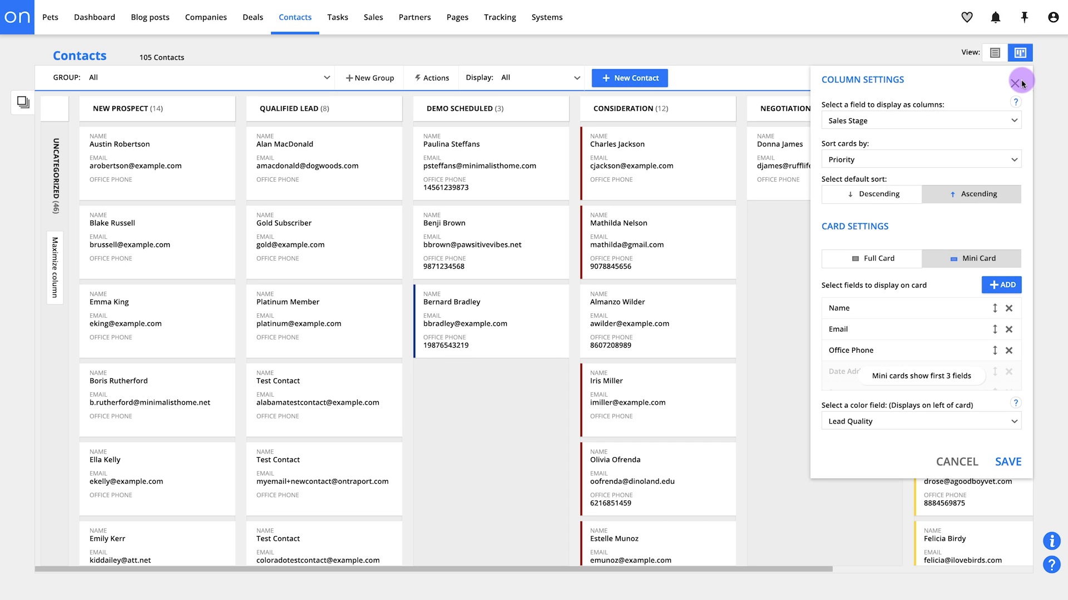
pyautogui.click(1015, 161)
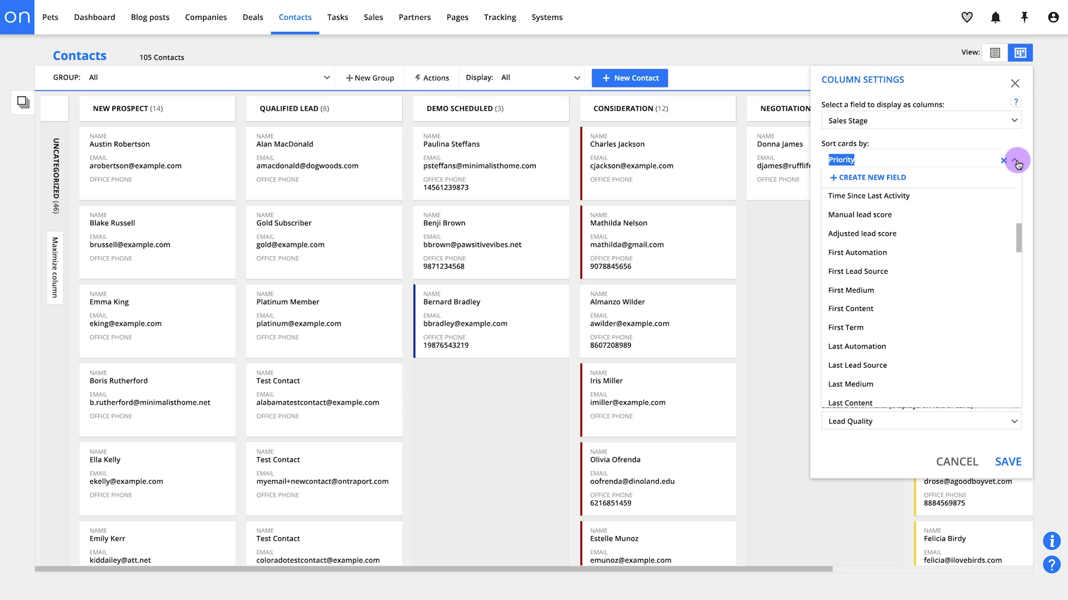
pyautogui.write('score')
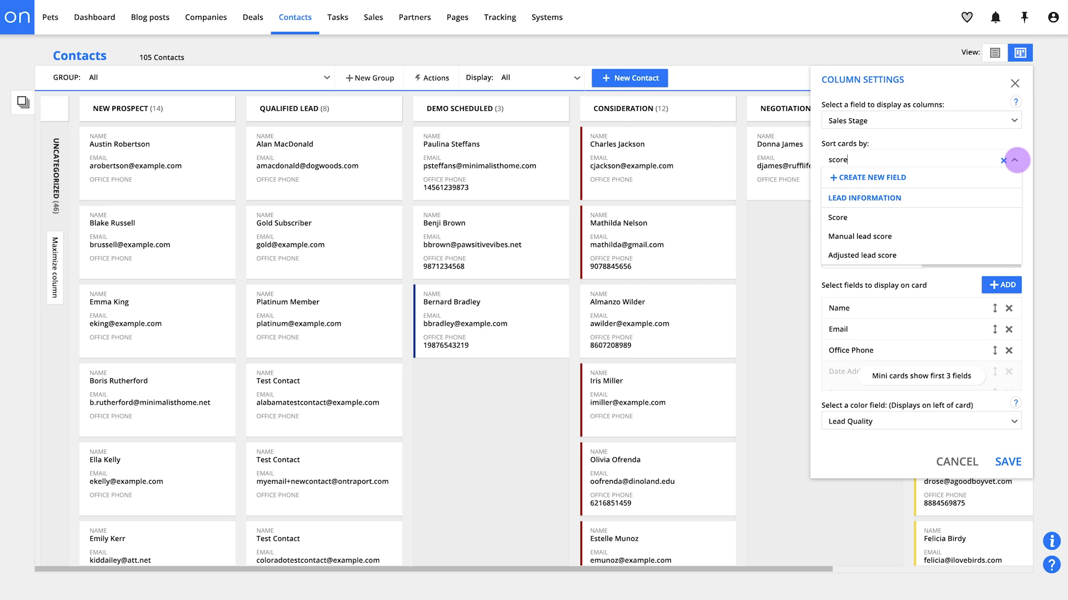
pyautogui.click(1001, 217)
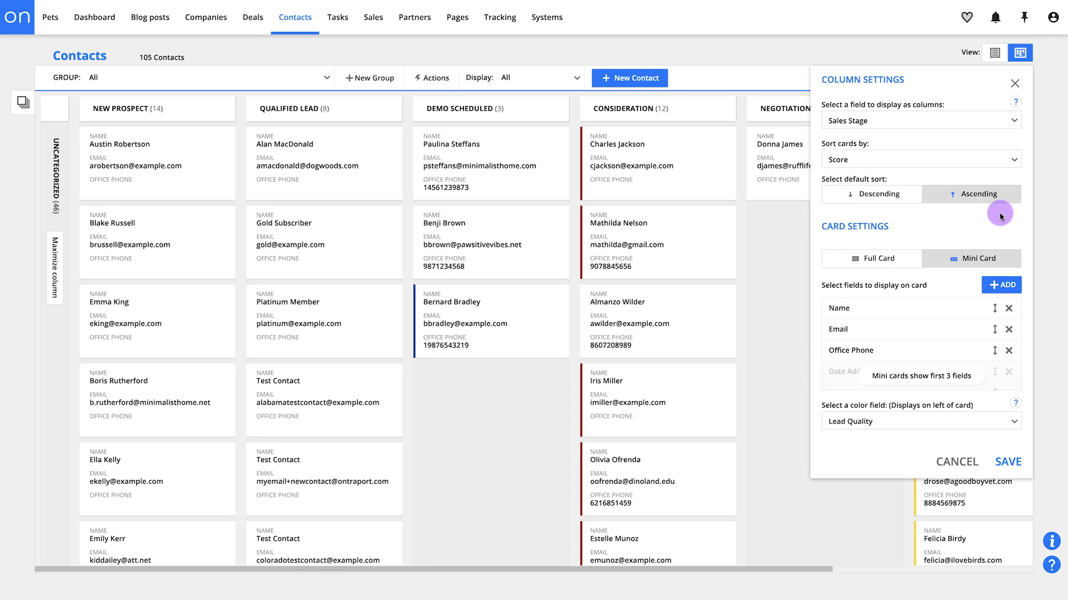
pyautogui.click(897, 198)
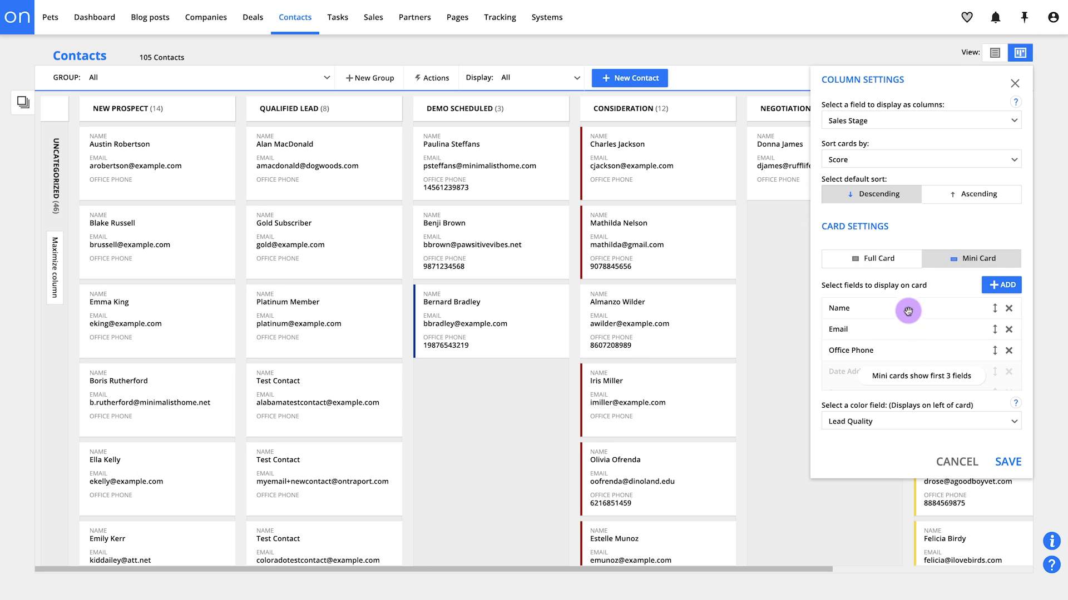
pyautogui.click(896, 260)
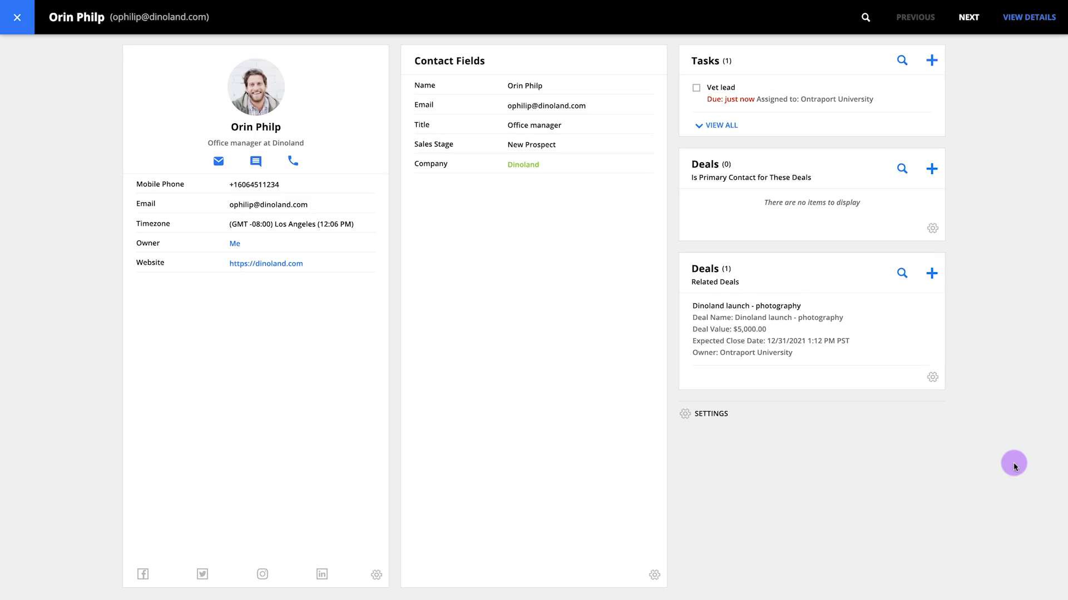
# Step: Close the Dinoland office manager's contact record and move that contact's card from New Prospect to Qualified Lead
pyautogui.moveTo(939, 103)
pyautogui.press('Escape')
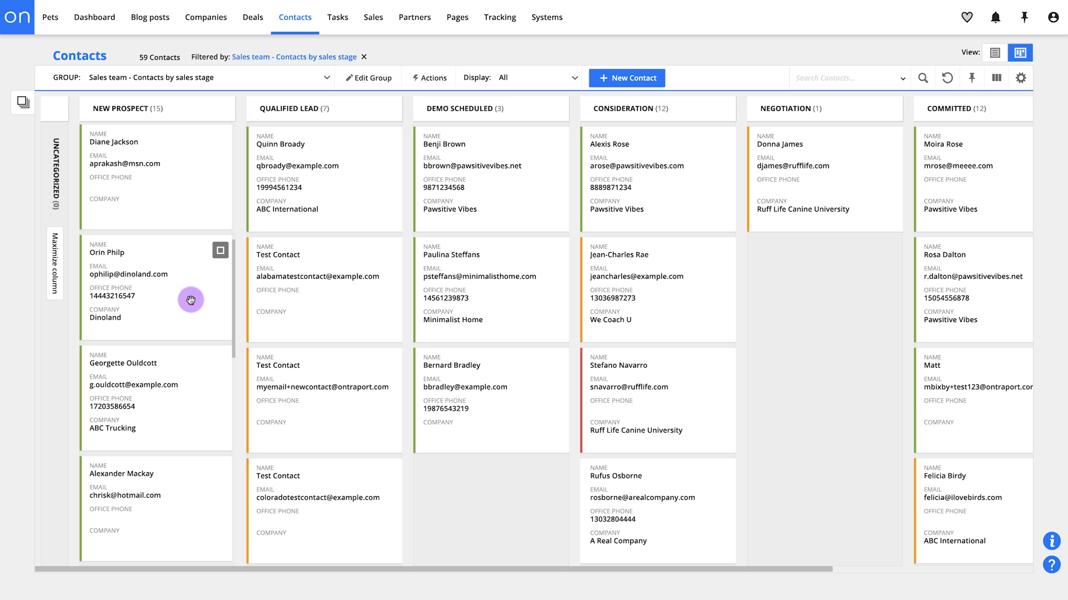
pyautogui.moveTo(191, 301); pyautogui.dragTo(372, 305)
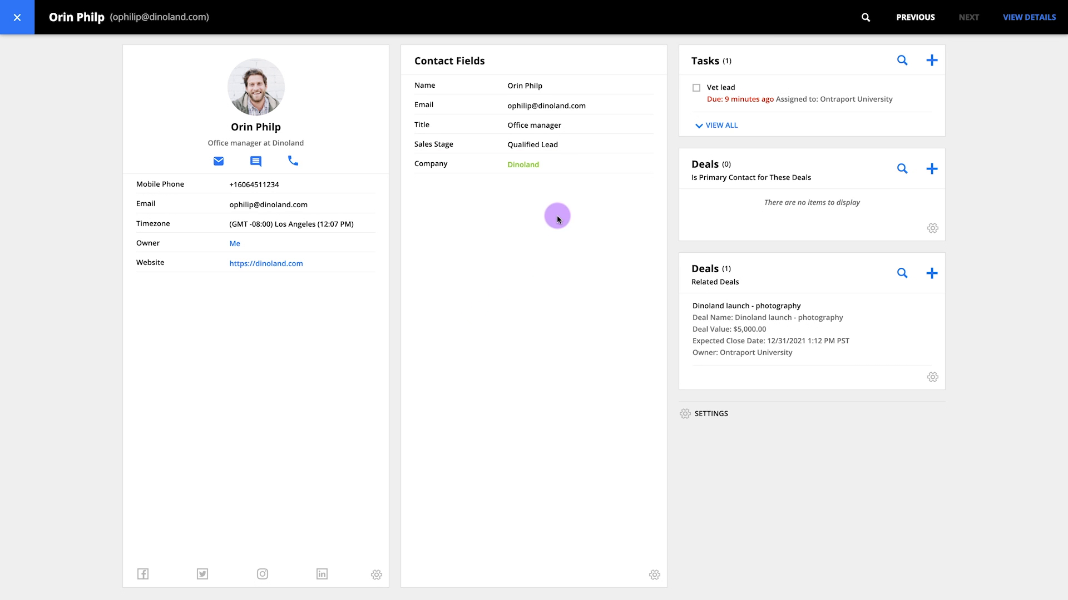
# Step: Inspect the contact's Sales Stage field and the Contact Is Updated trigger in the "Qualified leads follow up" automation
pyautogui.click(567, 154)
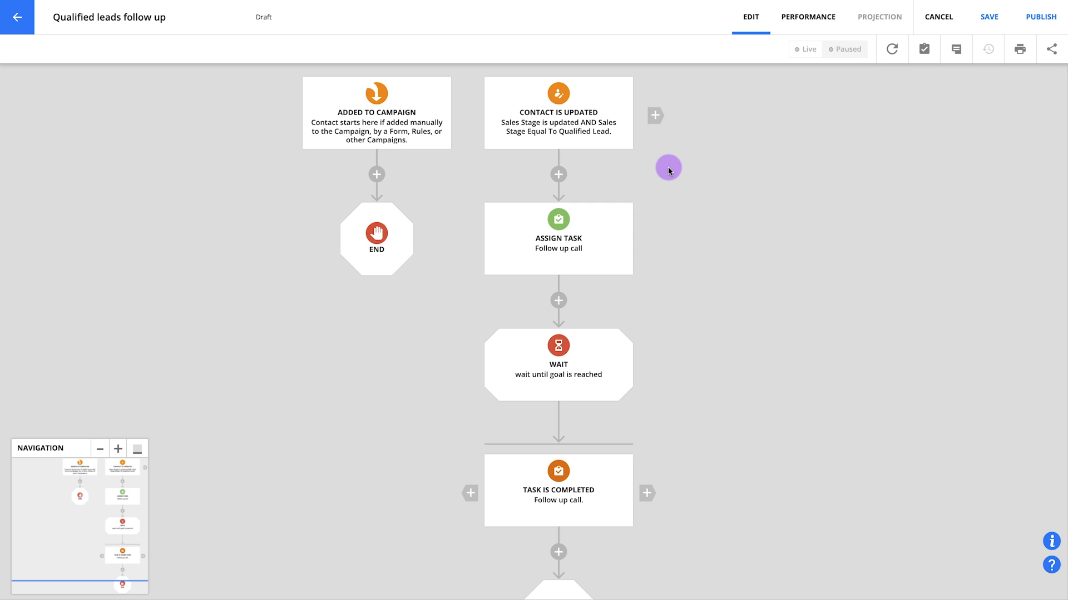
pyautogui.click(616, 146)
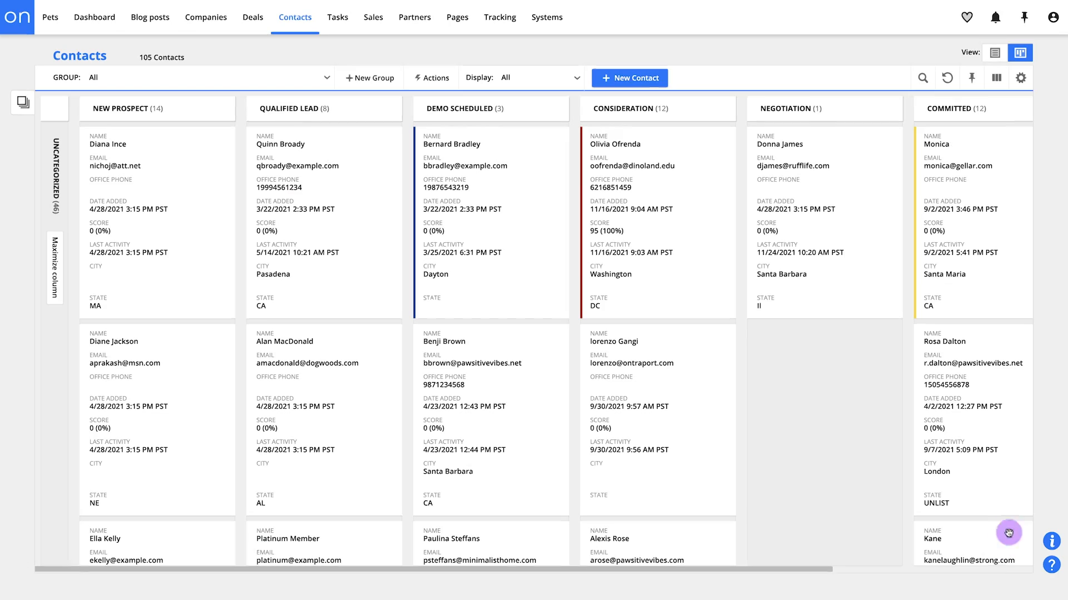
# Step: Add an Onboarding option to the Sales Stage field, place it last after Closed - Won, and save the field
pyautogui.moveTo(819, 569); pyautogui.dragTo(1026, 569)
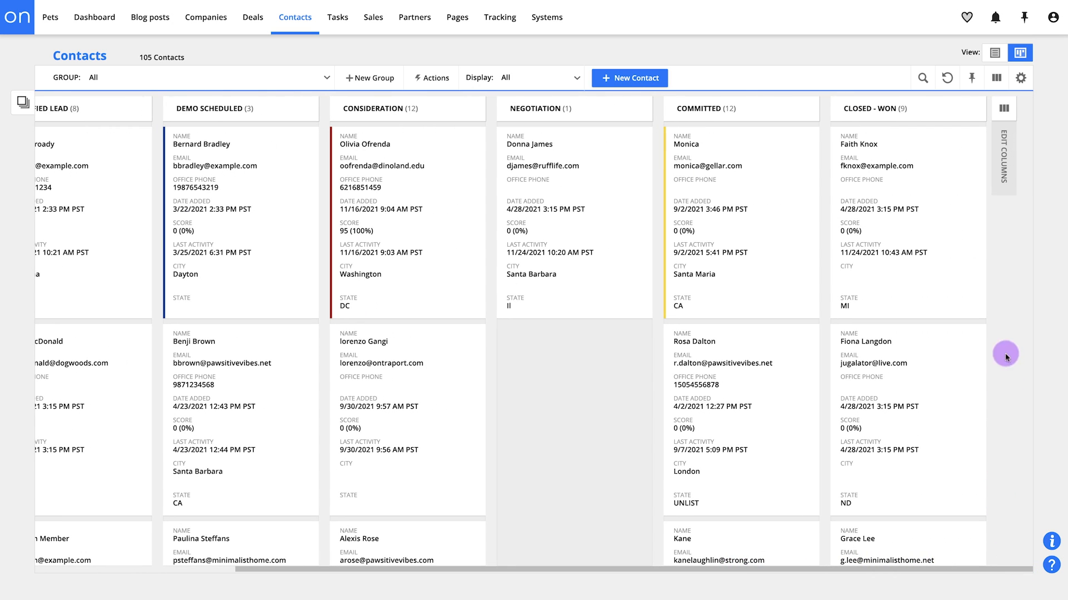
pyautogui.click(1008, 121)
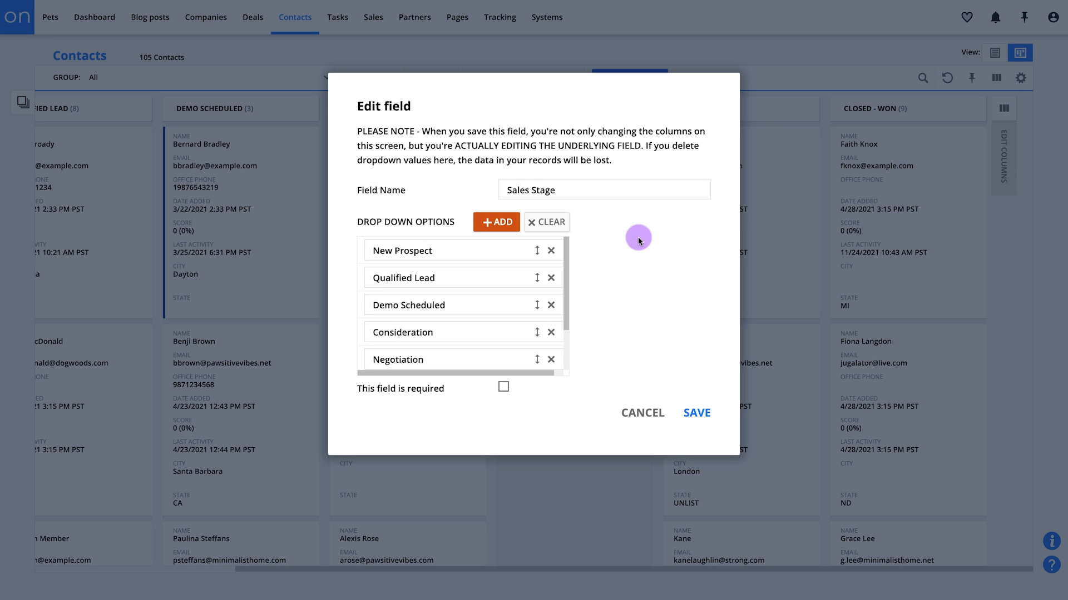
pyautogui.click(503, 224)
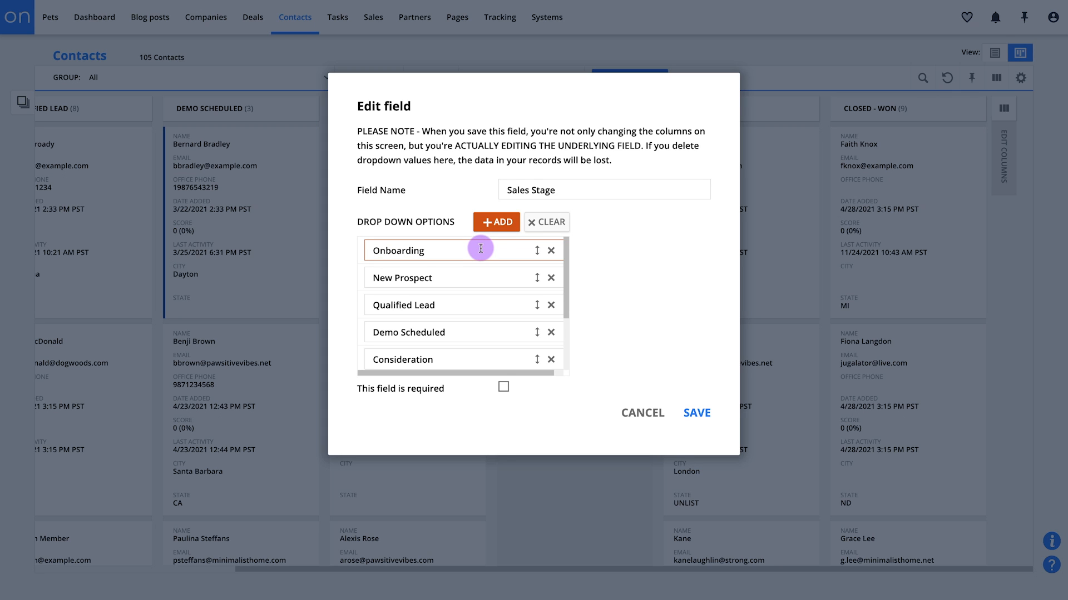
pyautogui.moveTo(535, 249); pyautogui.dragTo(500, 360)
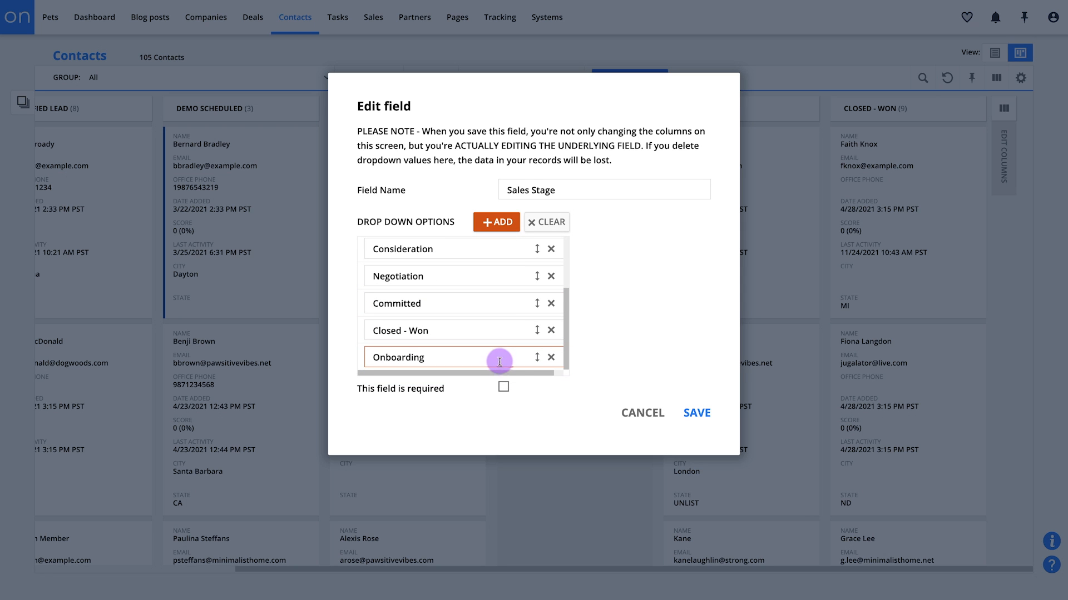
pyautogui.click(694, 415)
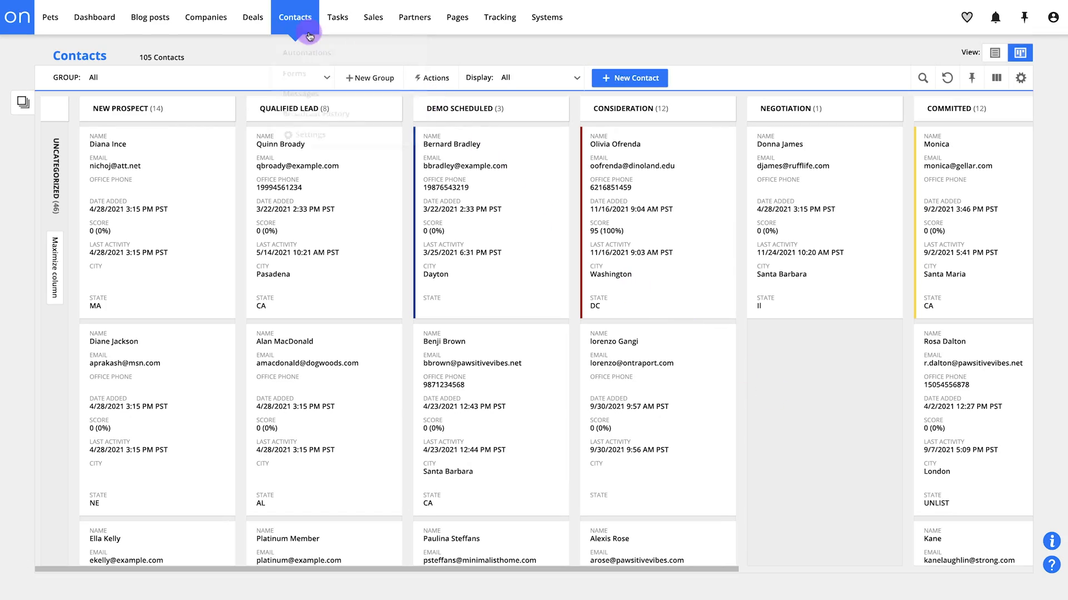
# Step: In the Contacts Field Editor, remove the Qualified Lead option from the Sales Stage field
pyautogui.moveTo(309, 38)
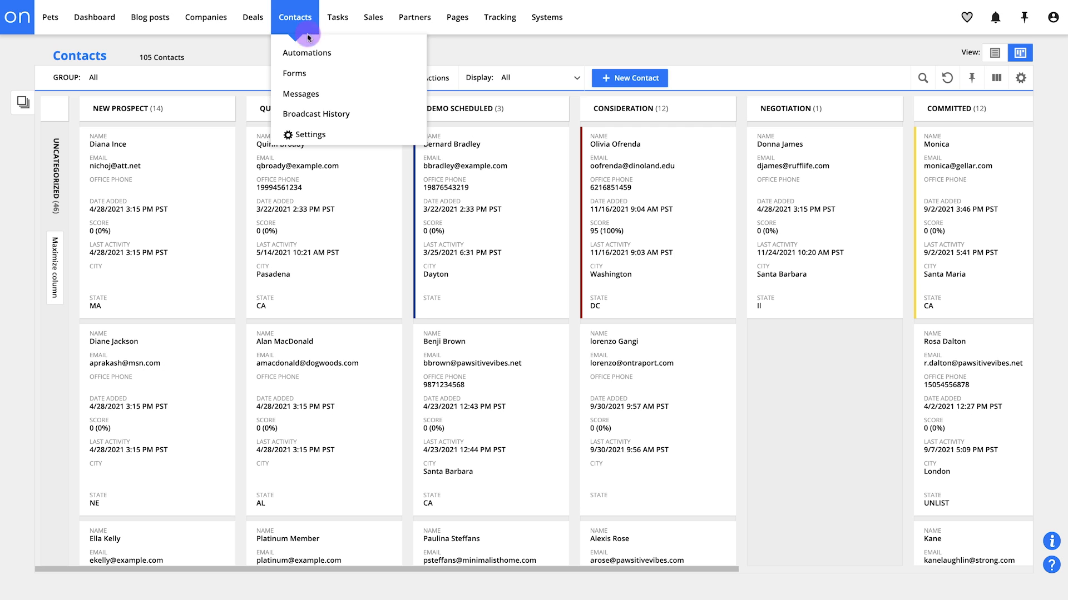
pyautogui.click(307, 135)
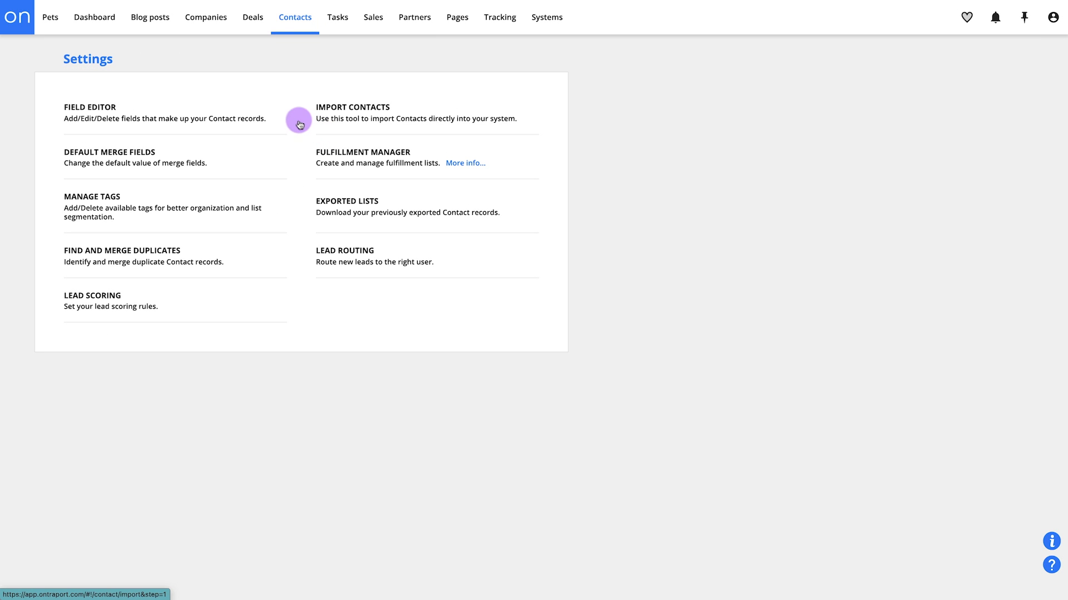
pyautogui.click(275, 119)
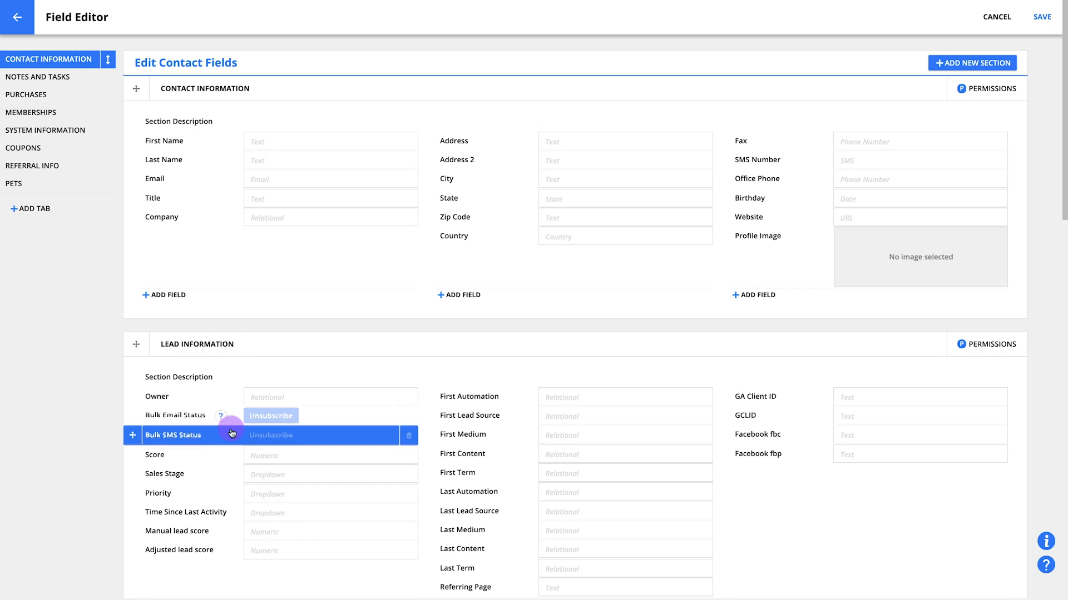
pyautogui.click(320, 479)
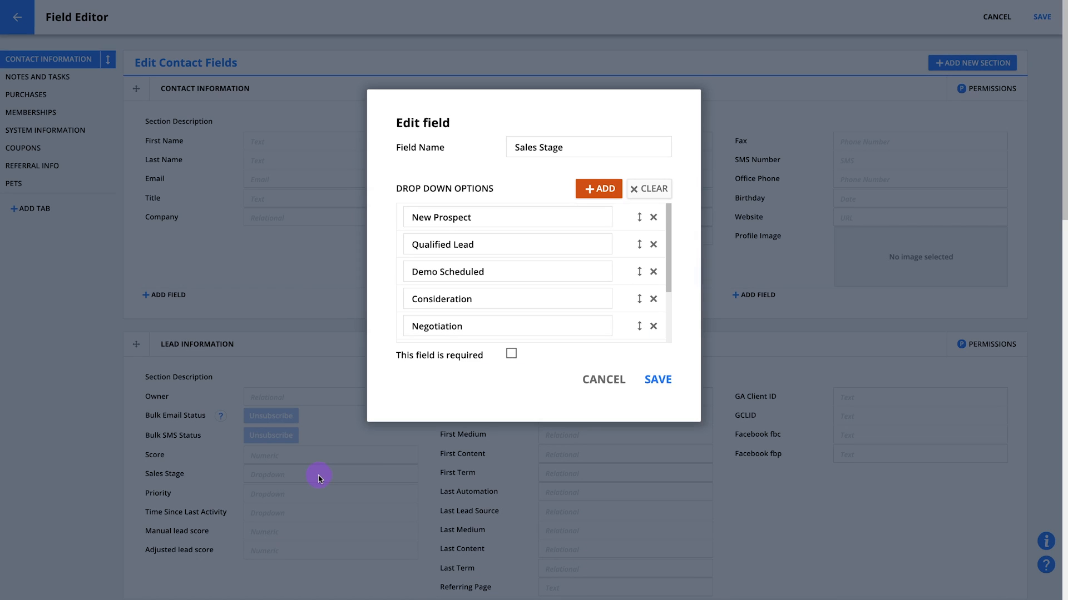
pyautogui.click(654, 245)
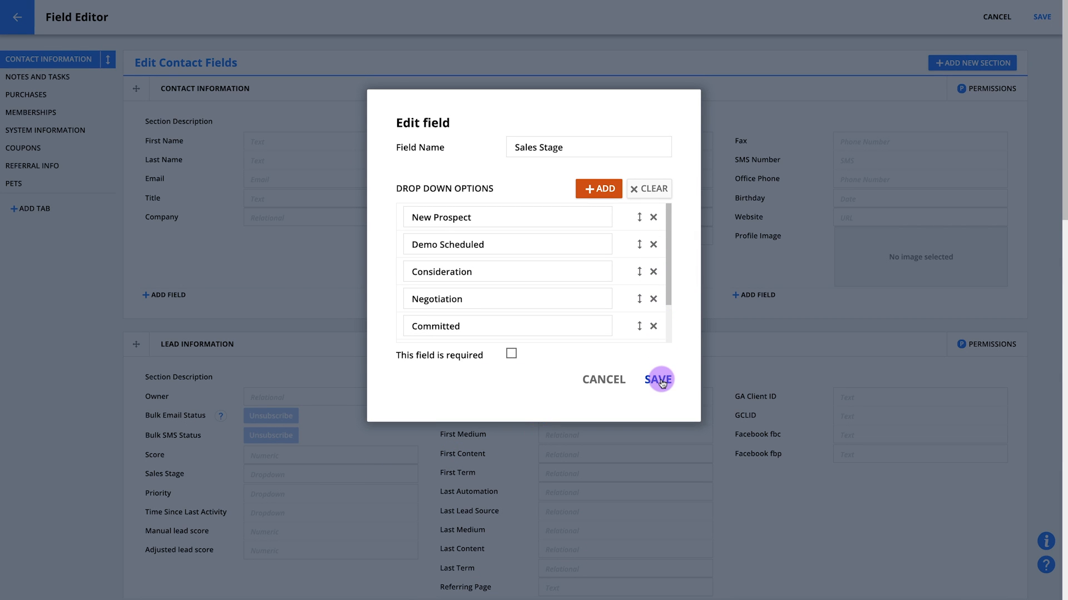